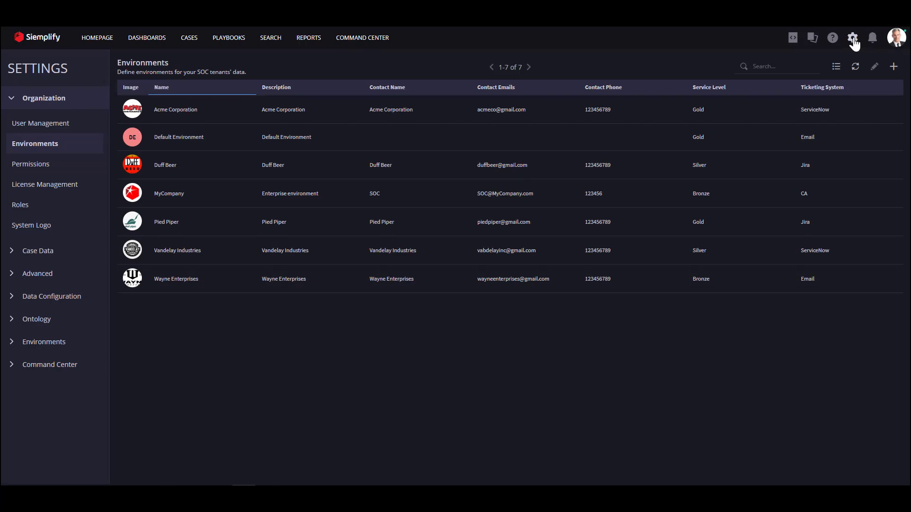
Step: Look at the new-environment form without adding one, review the user's accessible environments, and reach the 11-case queue
left_click(854, 41)
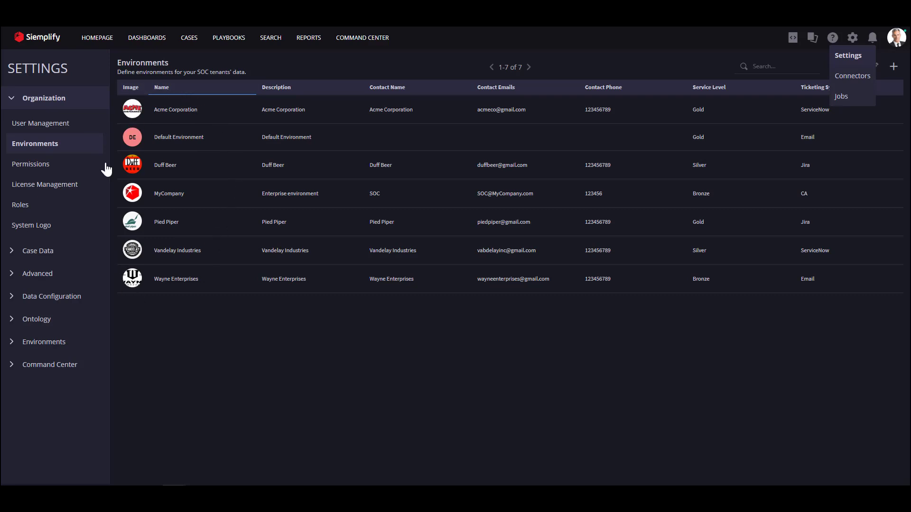
left_click(893, 66)
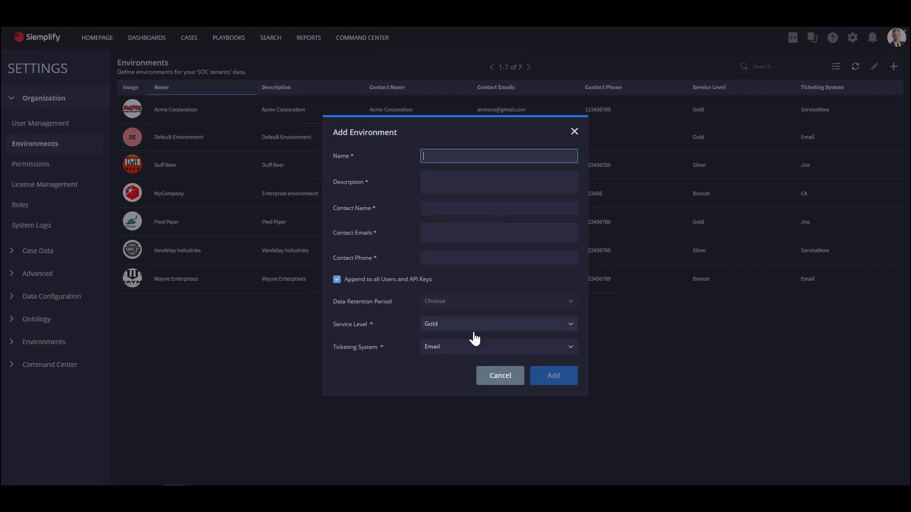
left_click(575, 132)
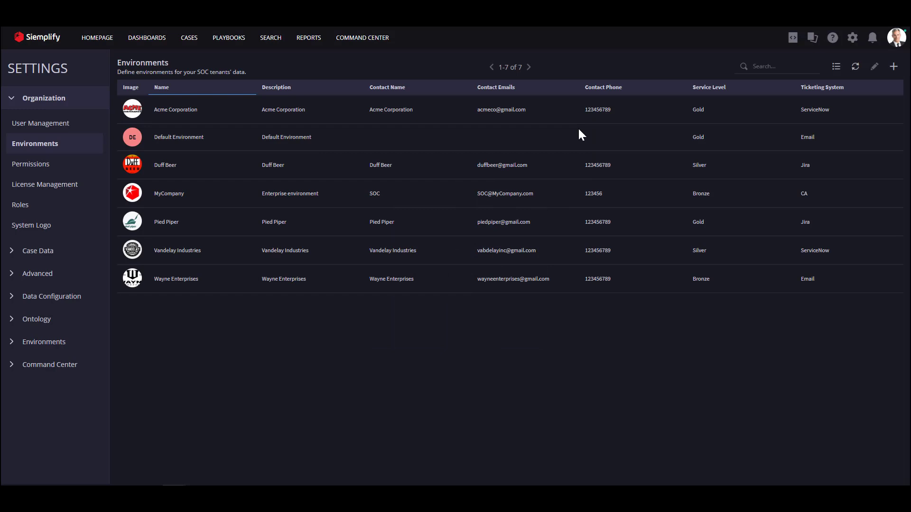
left_click(188, 47)
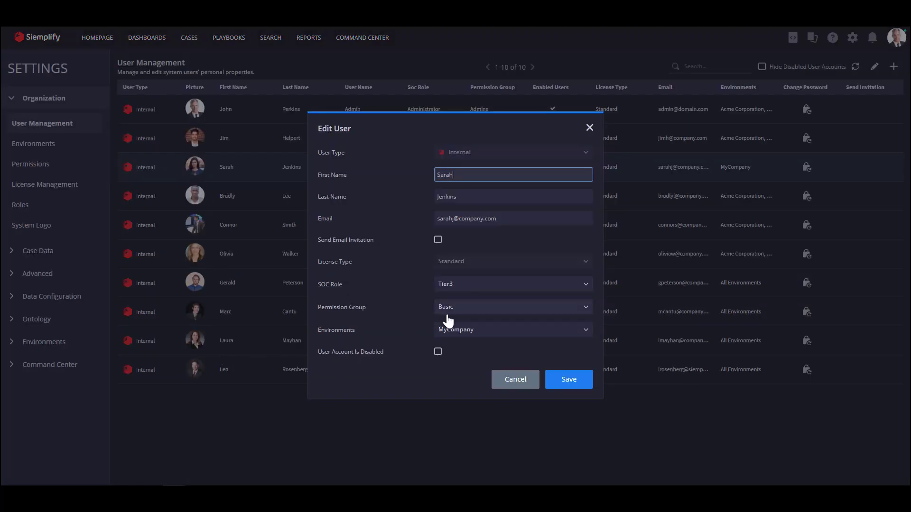
left_click(465, 331)
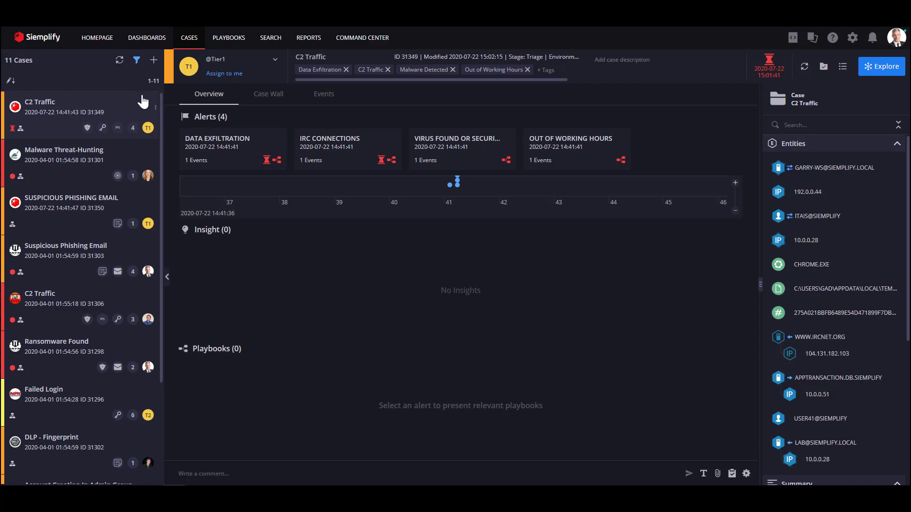
Step: Set the Case Queue Filter's Environments to MyCompany only, leaving C2 Traffic and Suspicious Phishing Email
left_click(137, 61)
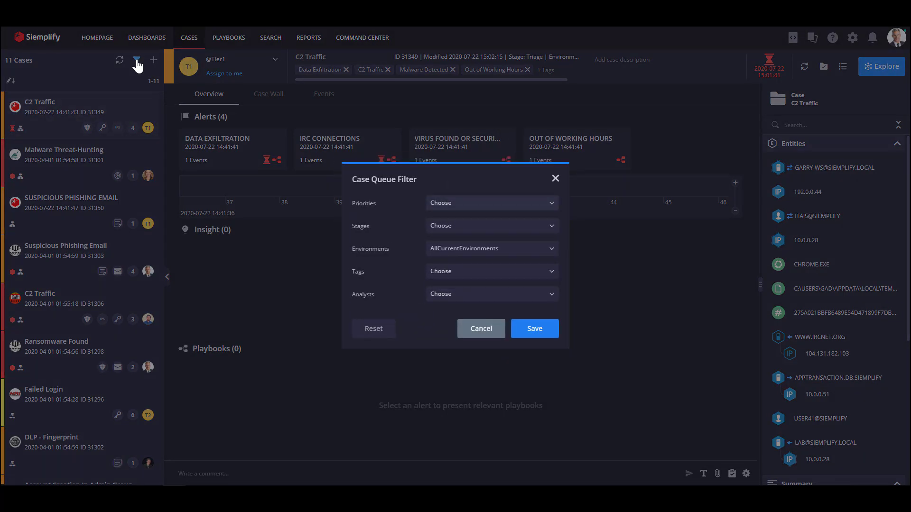
left_click(457, 253)
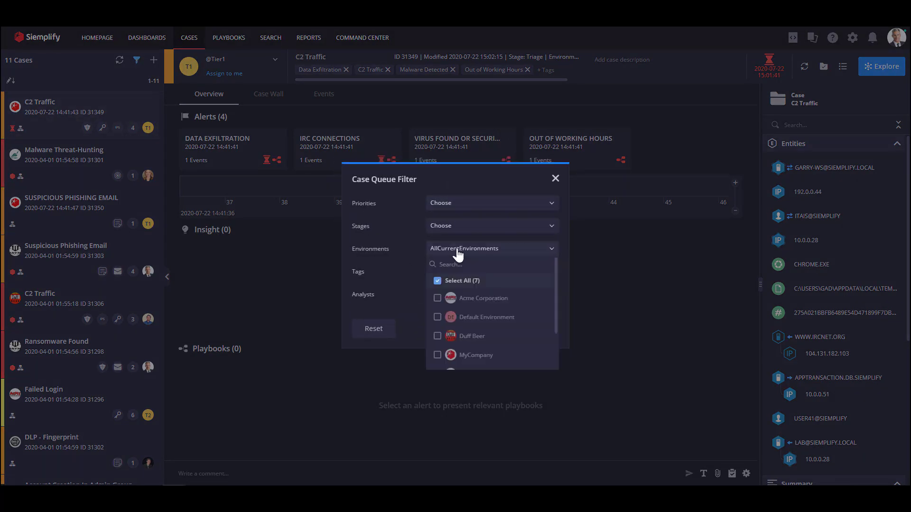
left_click(438, 355)
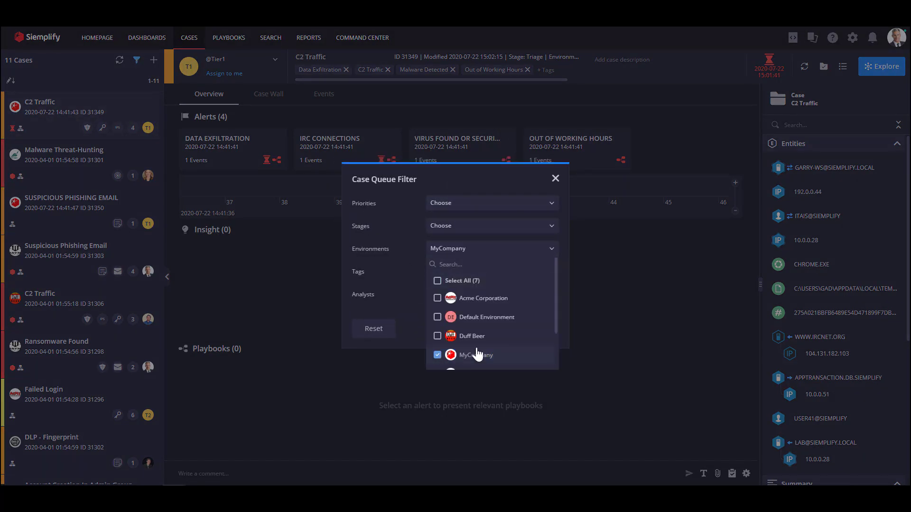
left_click(414, 319)
left_click(533, 329)
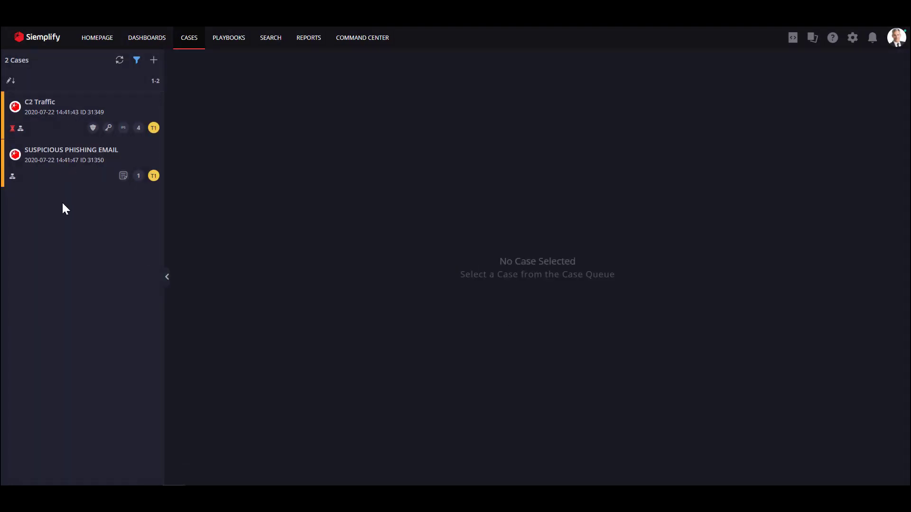
Step: Open User Management in the platform settings to review users' environment access
left_click(853, 38)
left_click(850, 57)
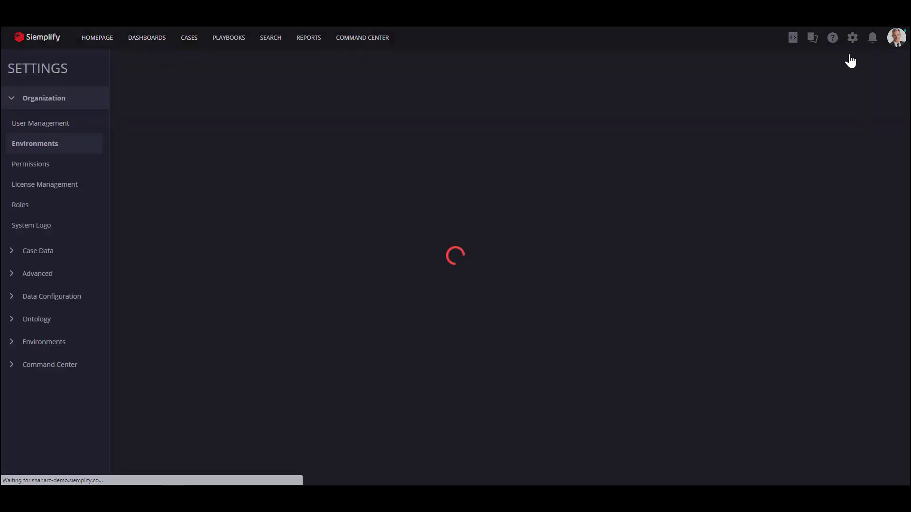
left_click(42, 127)
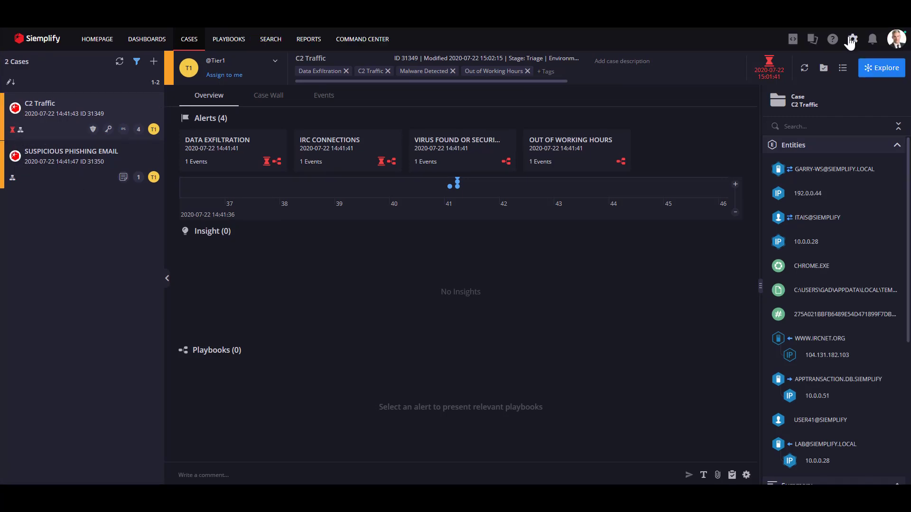
Step: Open the McAfee ESM Connector's parameters and bring the Notepad++ sample alert JSON alongside
left_click(852, 40)
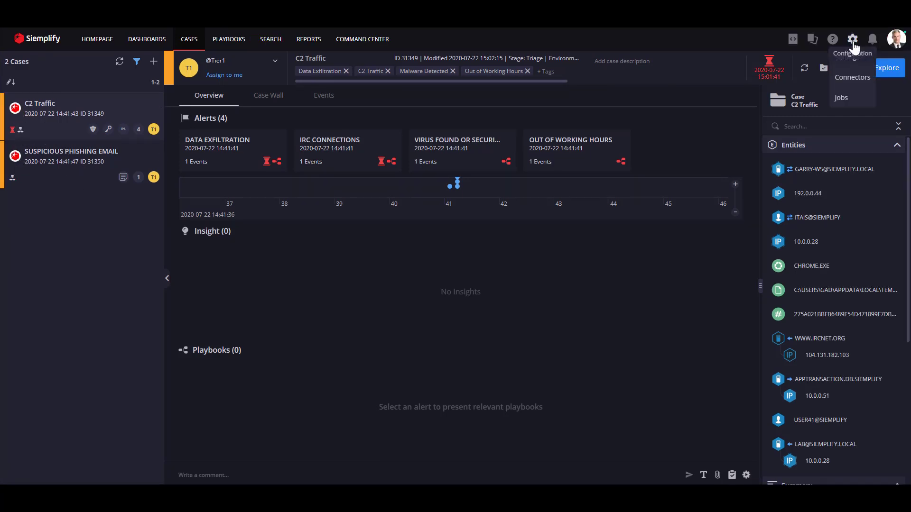
left_click(848, 79)
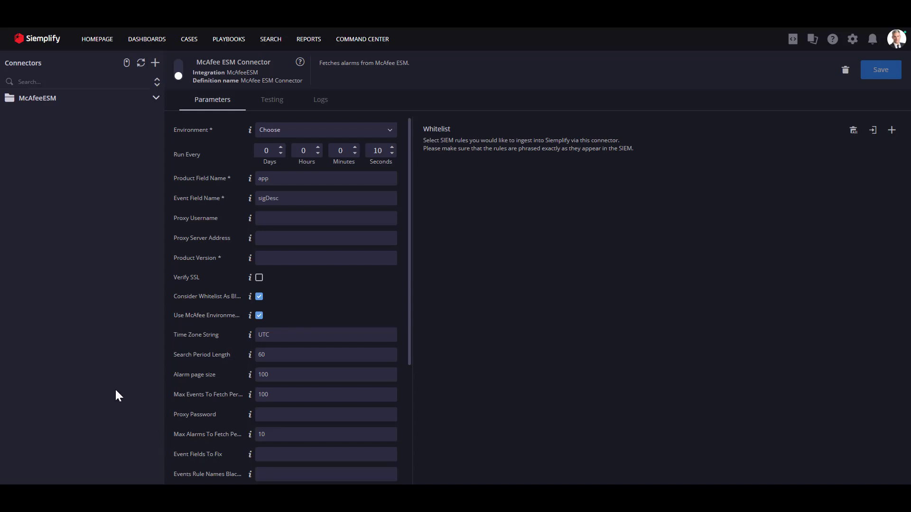
key("alt+Tab")
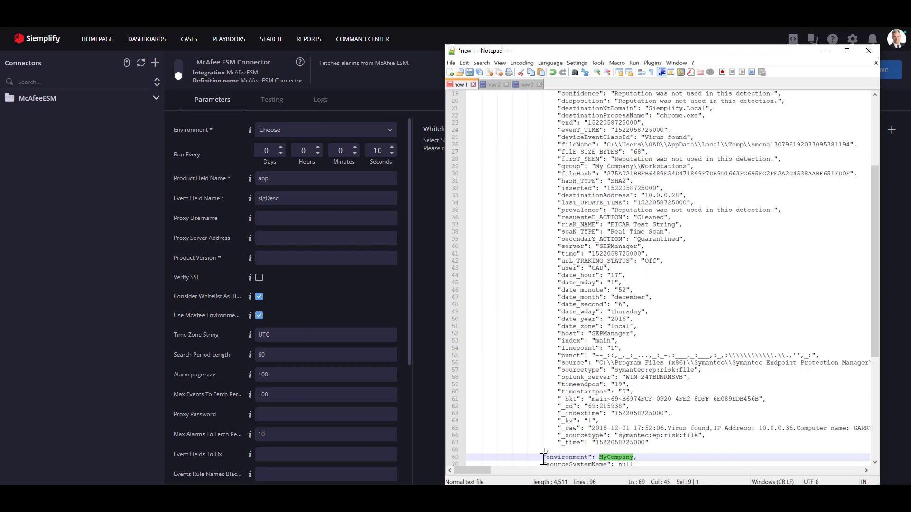
Step: Check the connector's Environment options, then compare the null-environment sample with the custom-named one
left_click(332, 130)
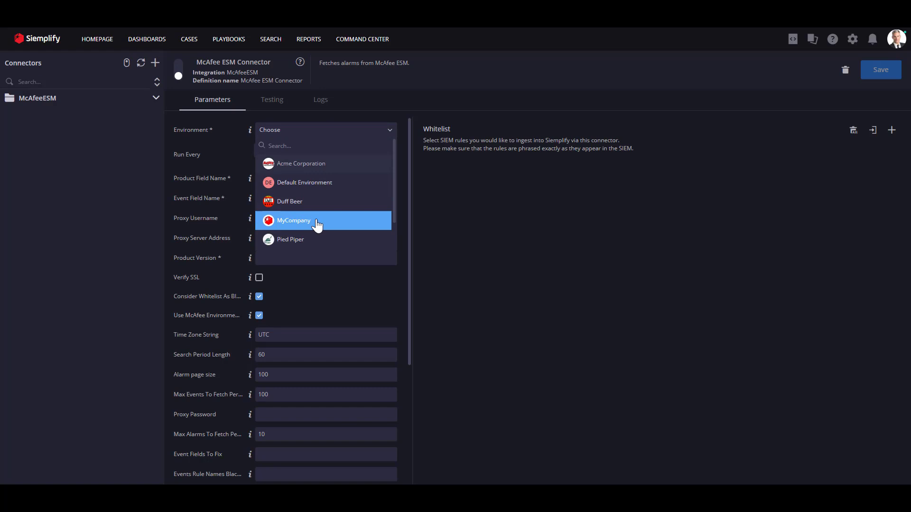
key("alt+Tab")
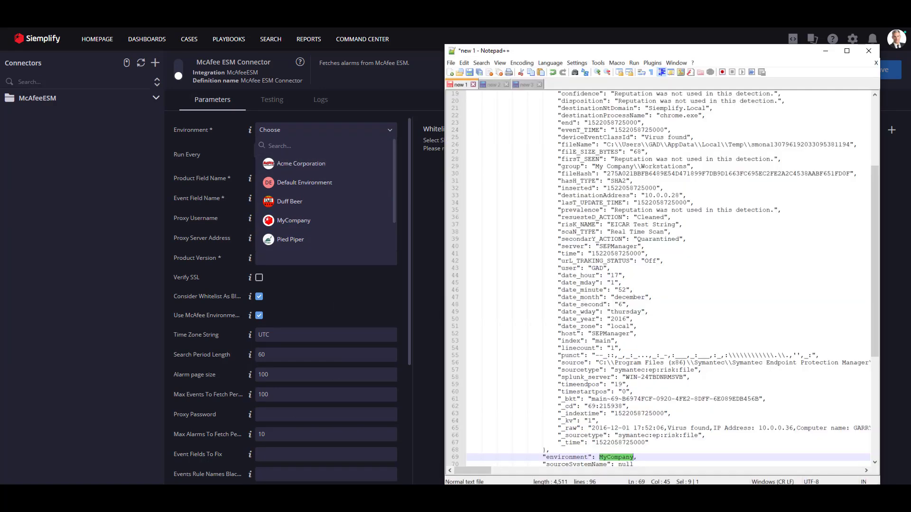
left_click(496, 85)
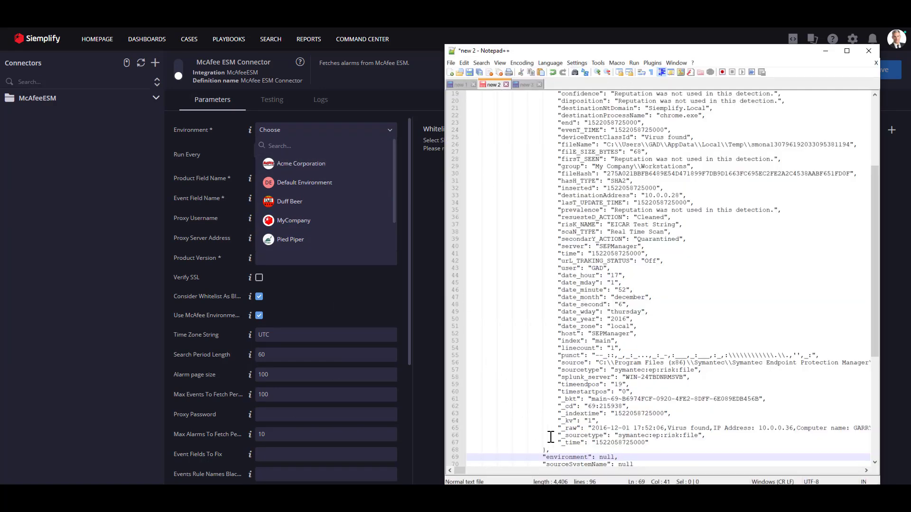
double_click(608, 457)
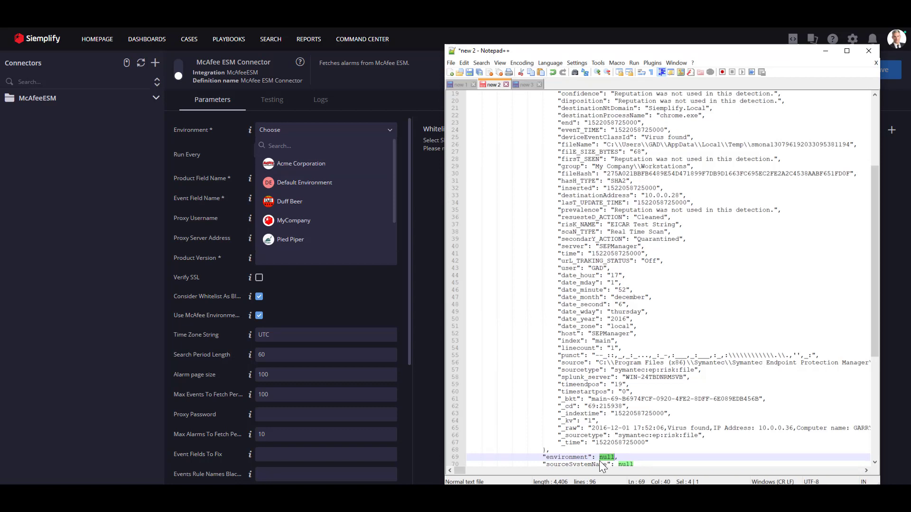
left_click(527, 84)
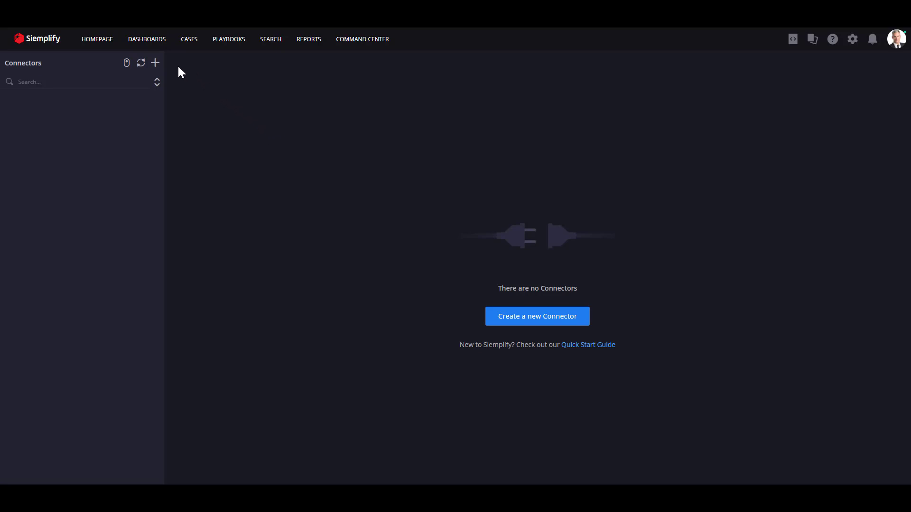
Step: Create a new connector of type Email Connector
left_click(155, 64)
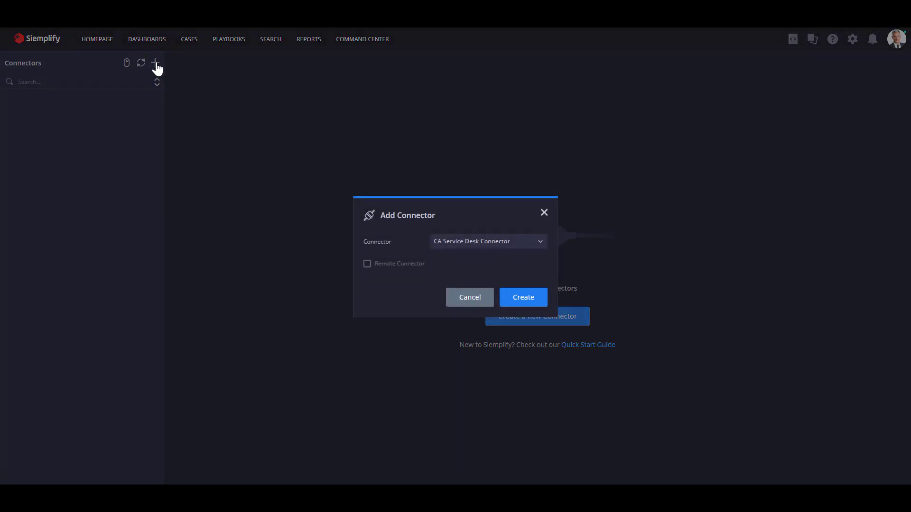
left_click(451, 243)
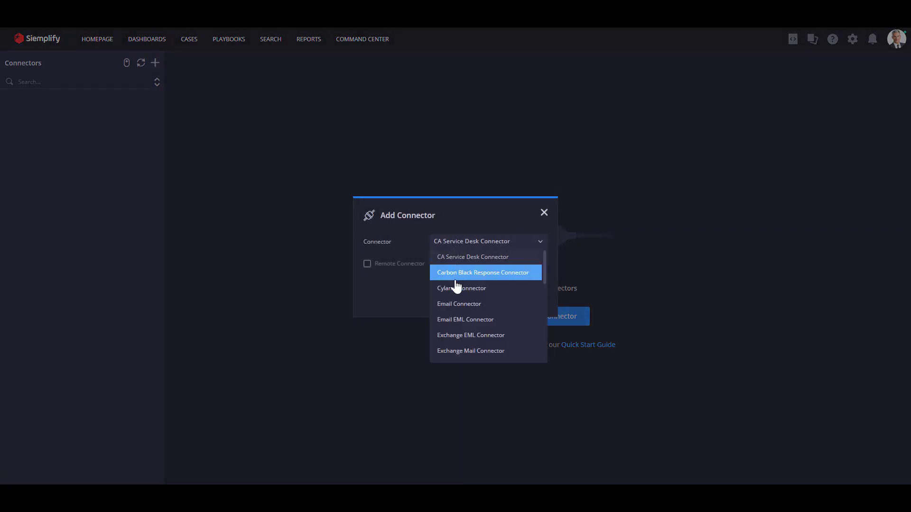
left_click(457, 305)
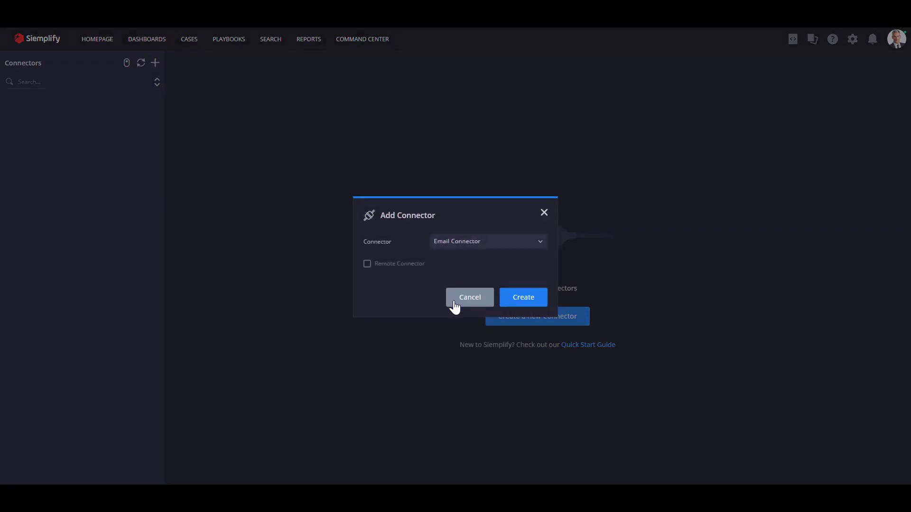
left_click(531, 299)
Step: Assign the Email Connector to the MyCompany environment and head to the general settings
left_click(316, 131)
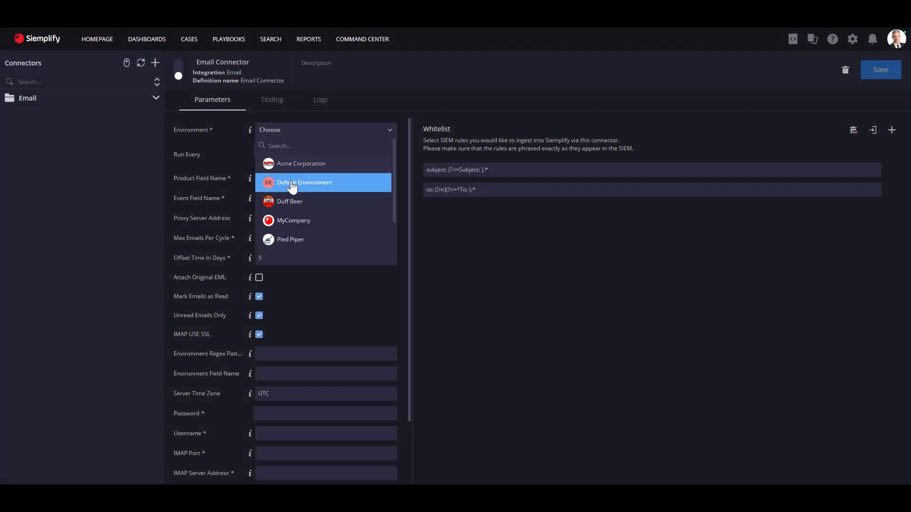
left_click(291, 220)
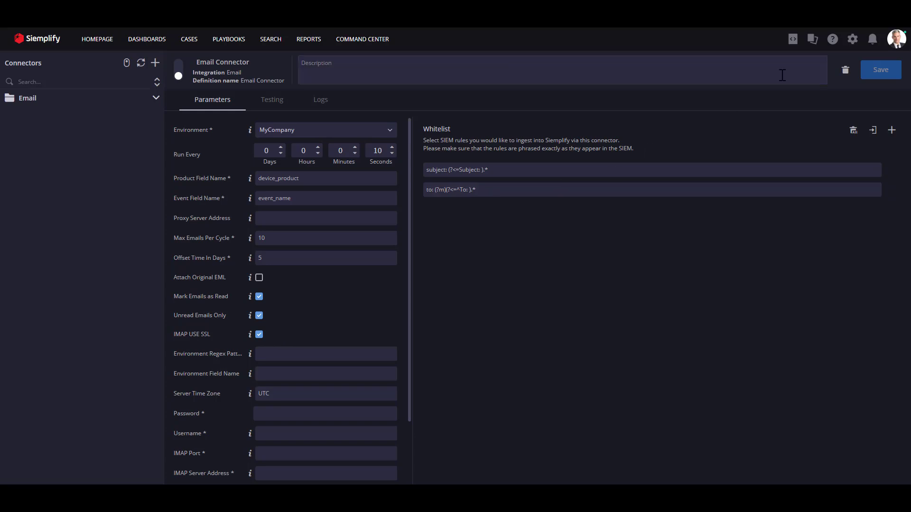
left_click(853, 39)
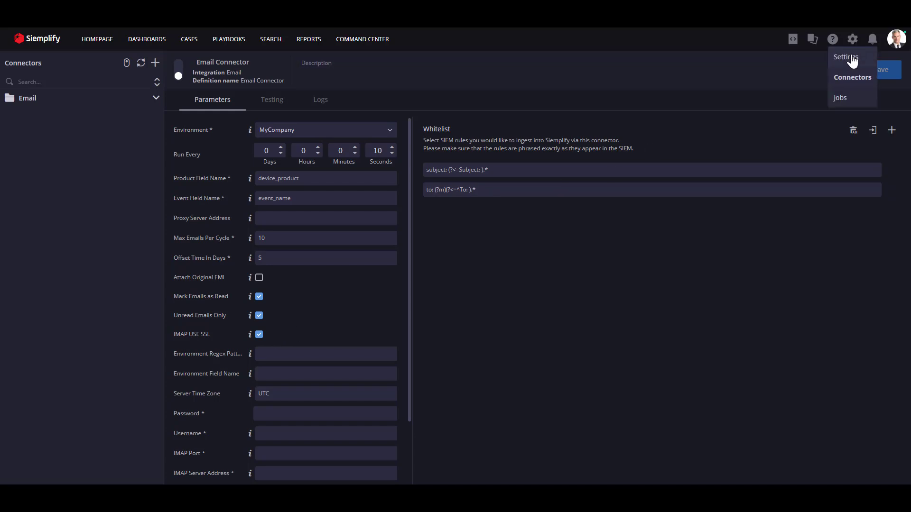
left_click(852, 61)
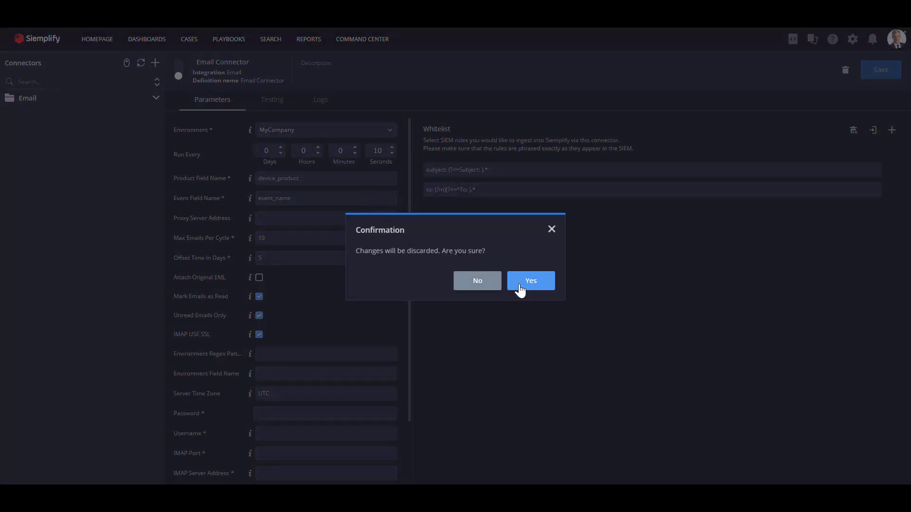
Step: Discard the connector's unsaved changes and scroll through the settings to the SLA section
left_click(520, 286)
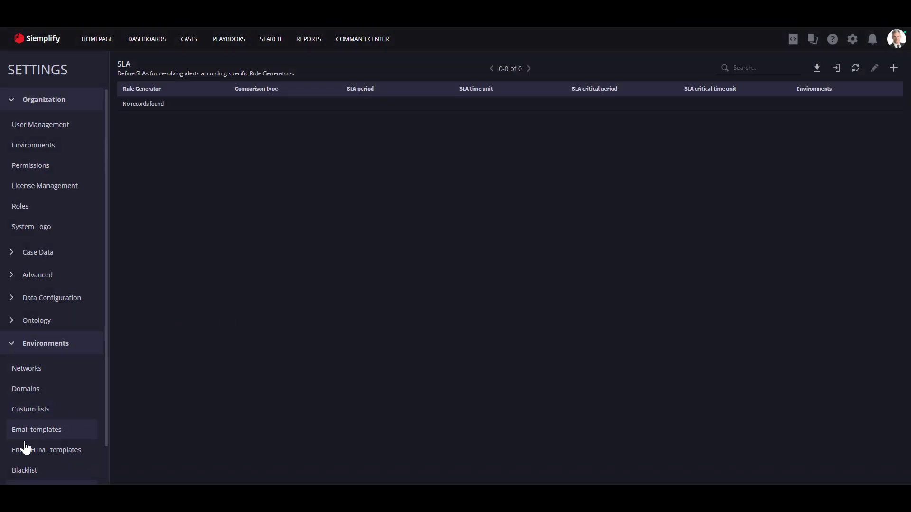
scroll(27, 455, "down", 1)
scroll(27, 457, "down", 1)
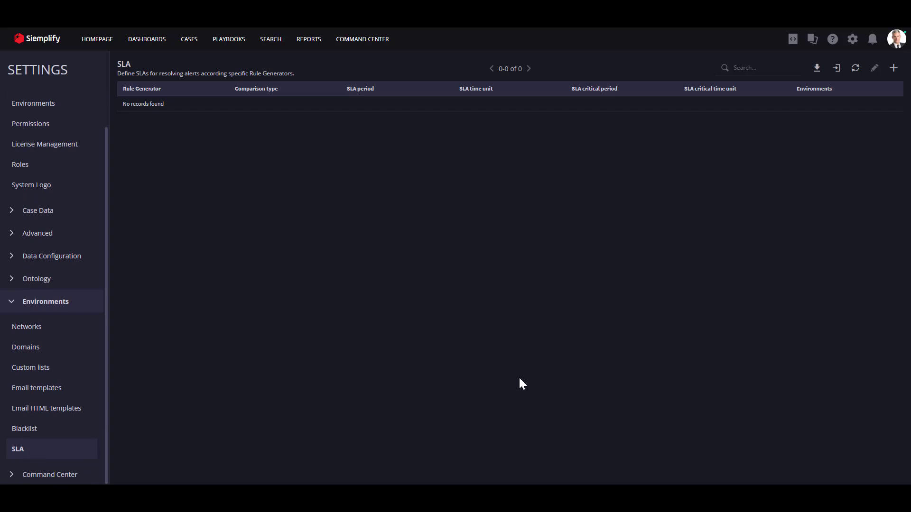
Step: Add an SLA definition for Virus Found Customer Could not Quarantine, scoped to MyCompany
left_click(899, 70)
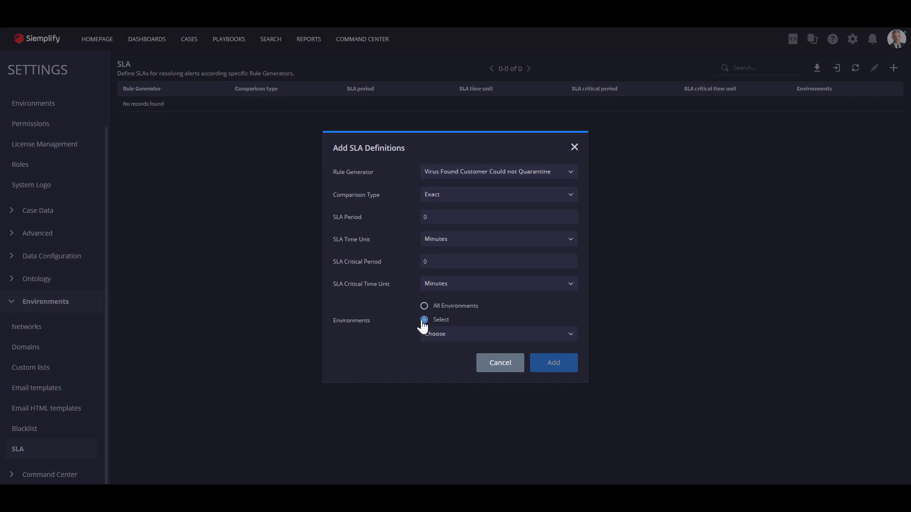
left_click(485, 339)
left_click(458, 442)
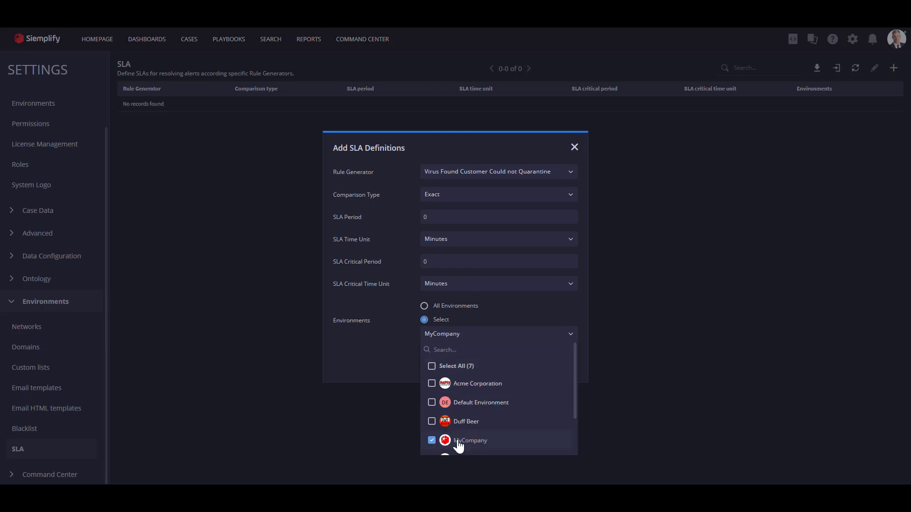
left_click(601, 417)
left_click(568, 370)
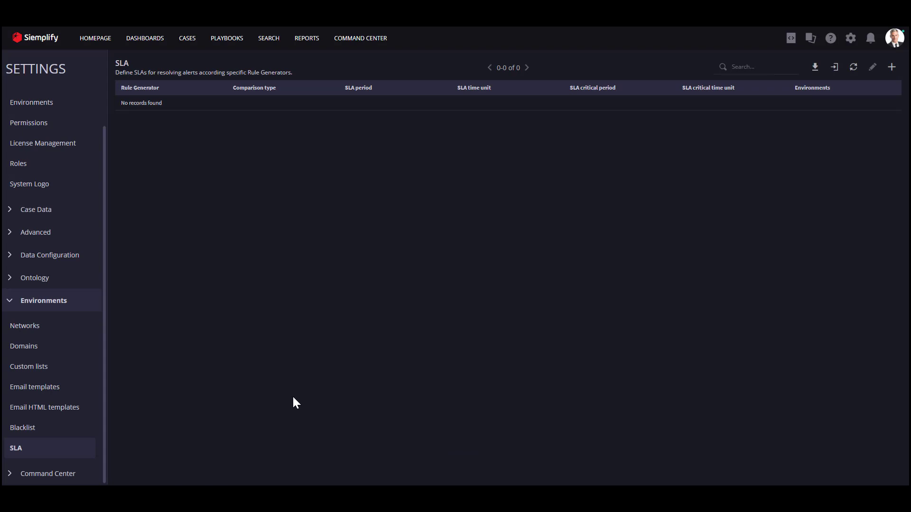
Step: Open the SOC Status dashboard and browse the list of other available dashboards
left_click(139, 39)
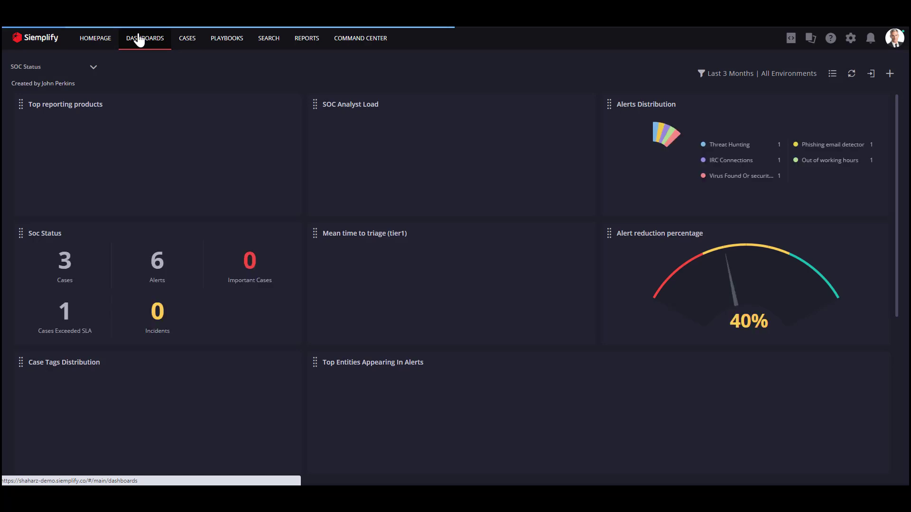
left_click(94, 68)
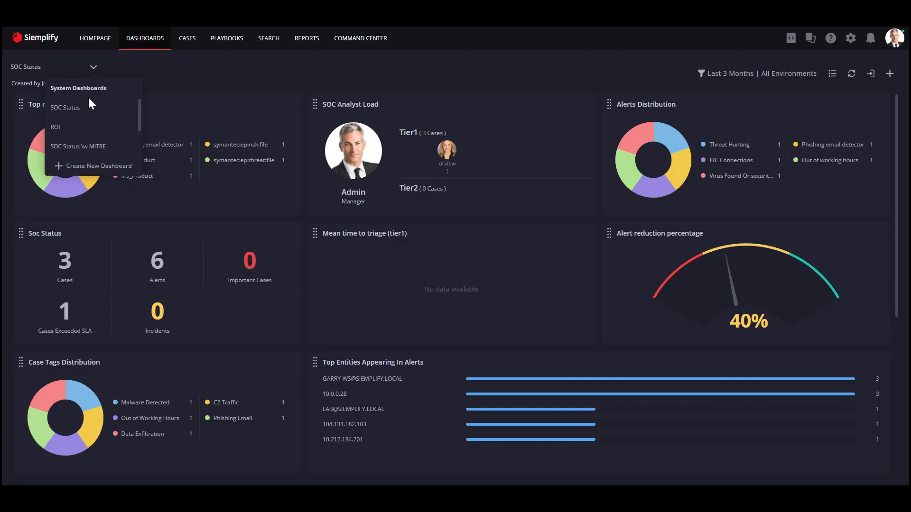
scroll(73, 146, "down", 2)
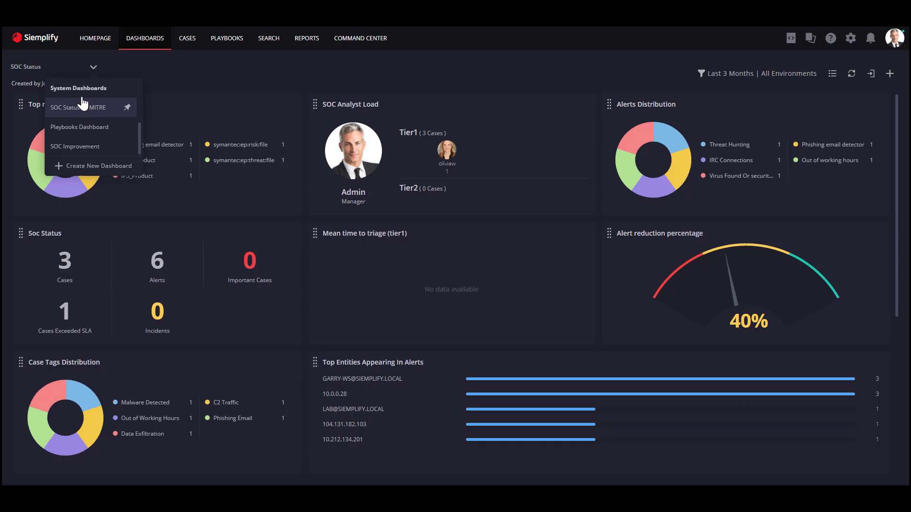
scroll(79, 121, "up", 2)
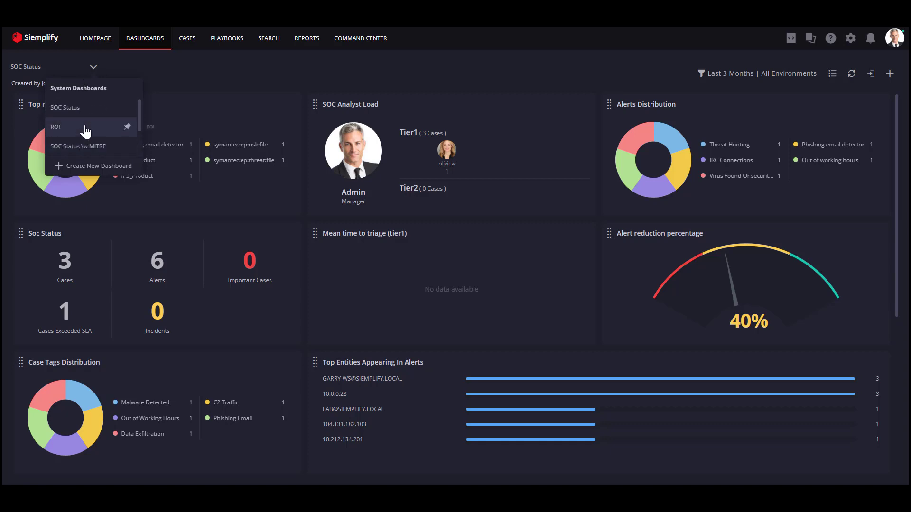
left_click(116, 68)
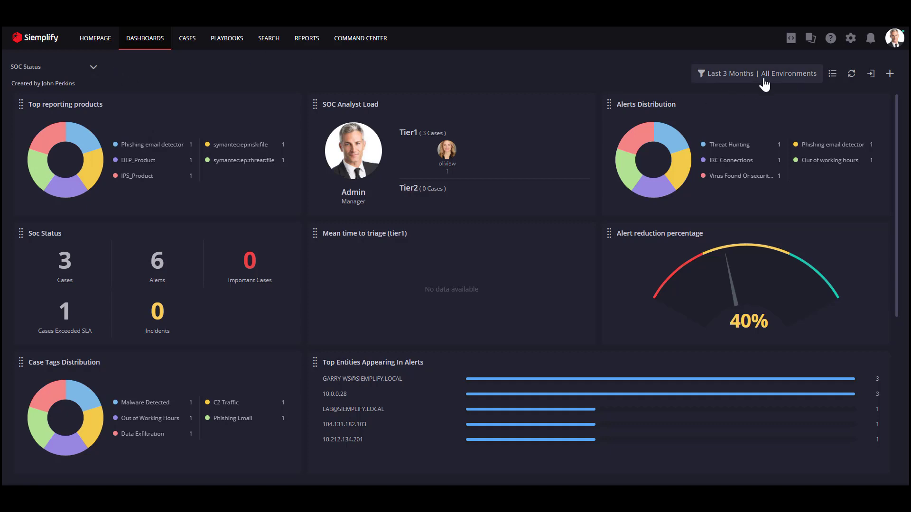
left_click(789, 76)
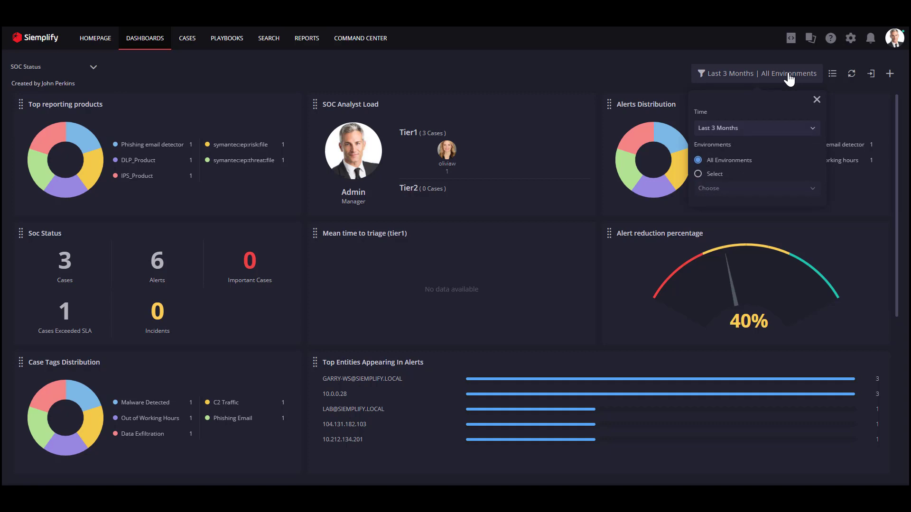
left_click(716, 176)
left_click(719, 190)
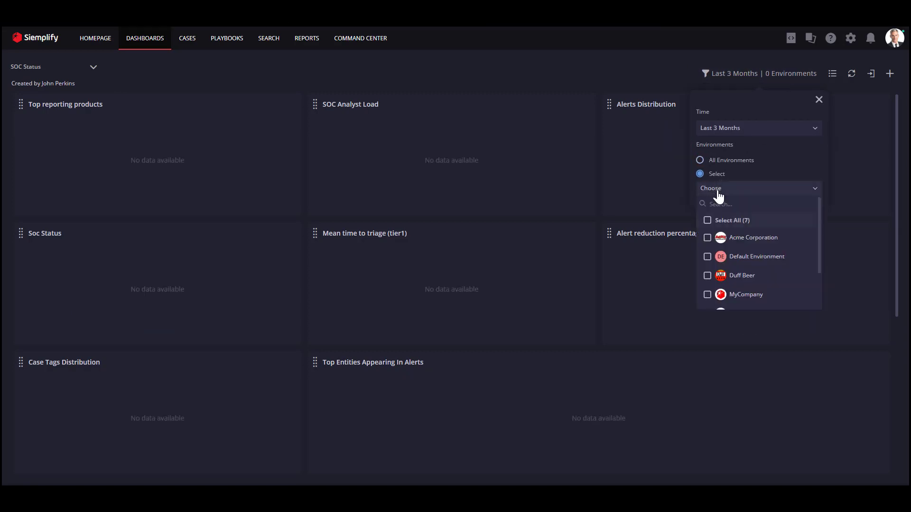
left_click(713, 162)
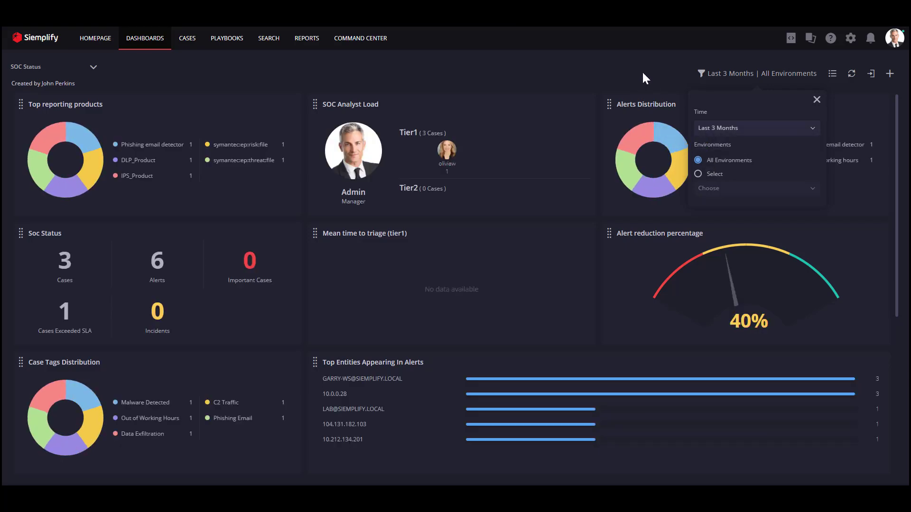
left_click(817, 101)
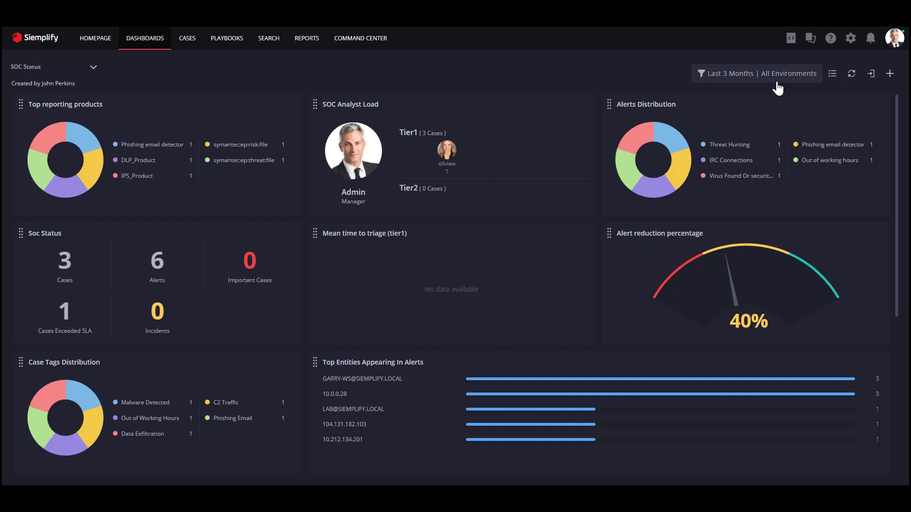
Step: Share the SOC Status dashboard with one more user besides Administrator, Tier3 and SocManager
left_click(833, 76)
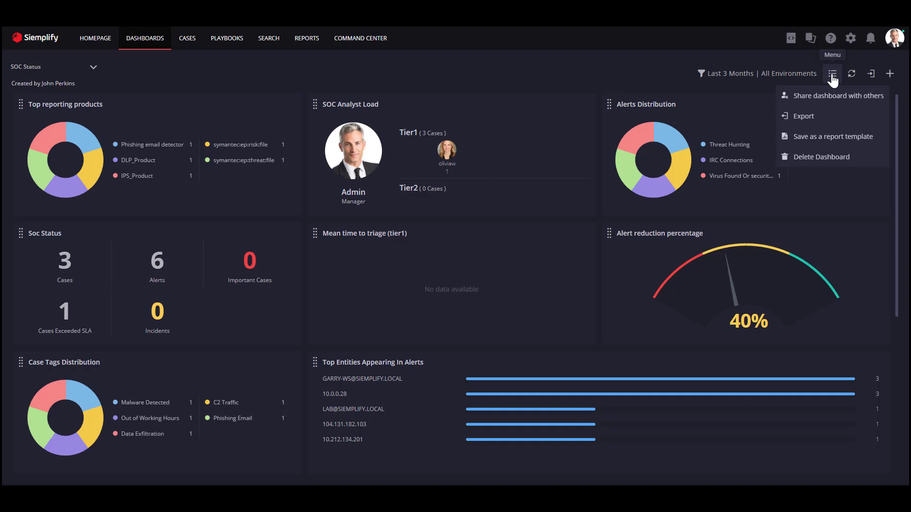
left_click(830, 95)
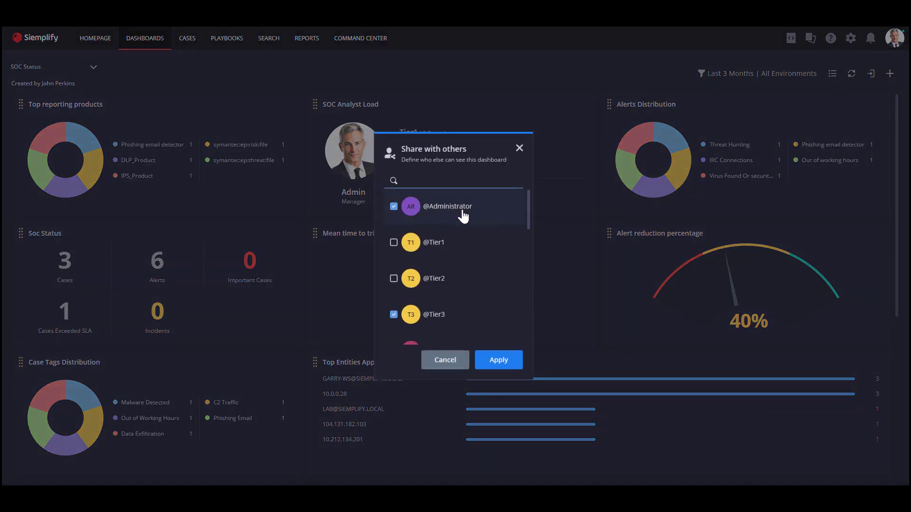
scroll(435, 260, "down", 1)
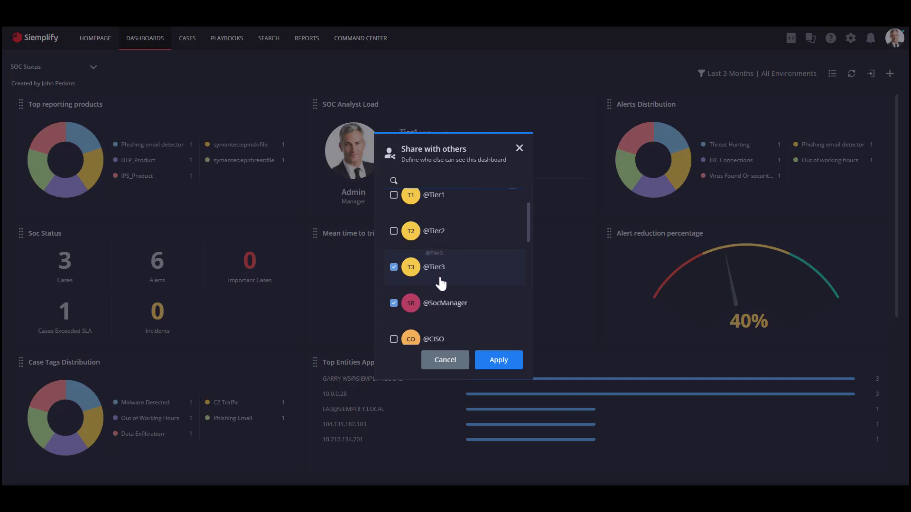
scroll(441, 284, "down", 5)
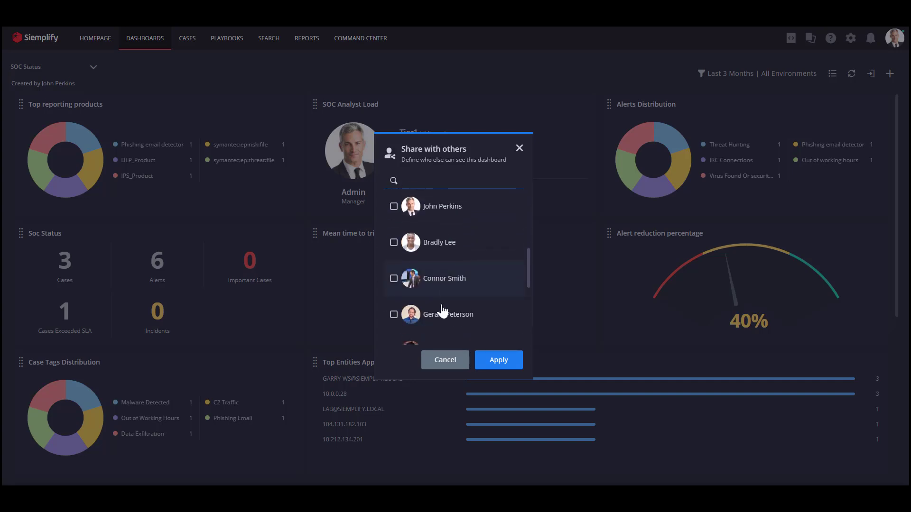
scroll(442, 311, "down", 6)
left_click(439, 296)
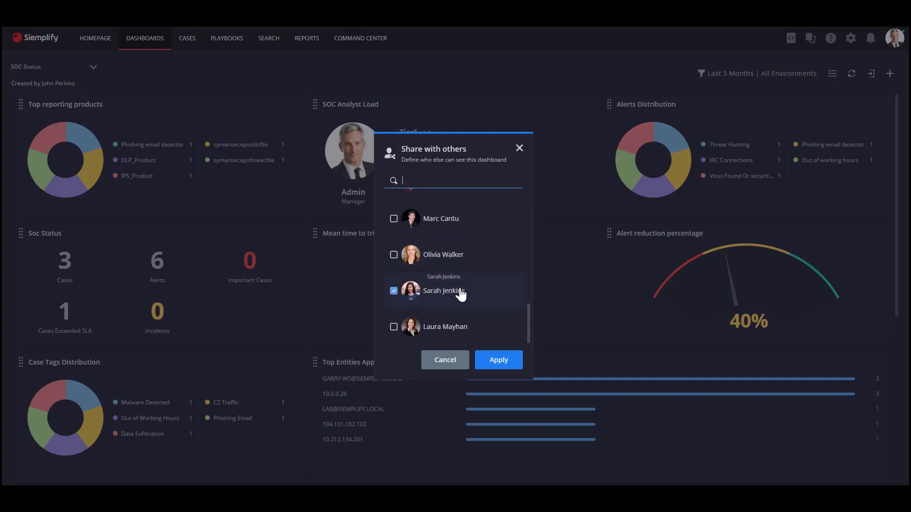
left_click(454, 364)
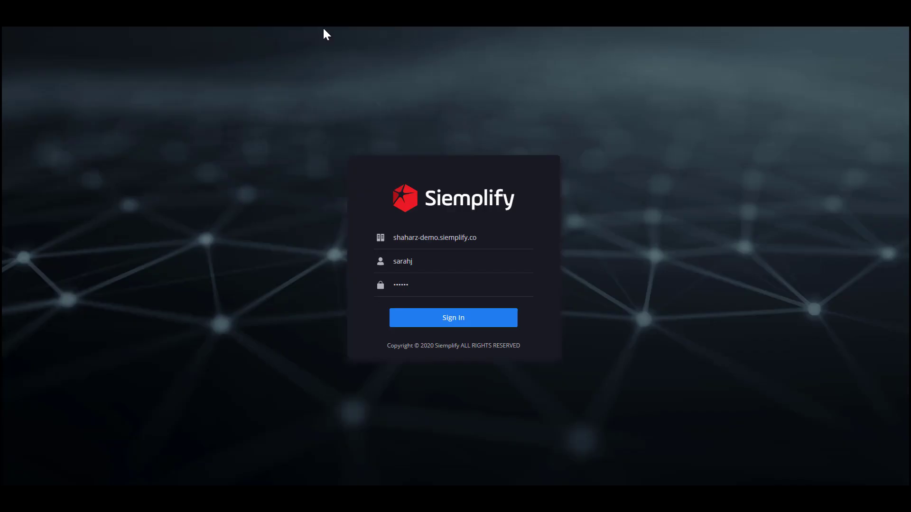
left_click(456, 306)
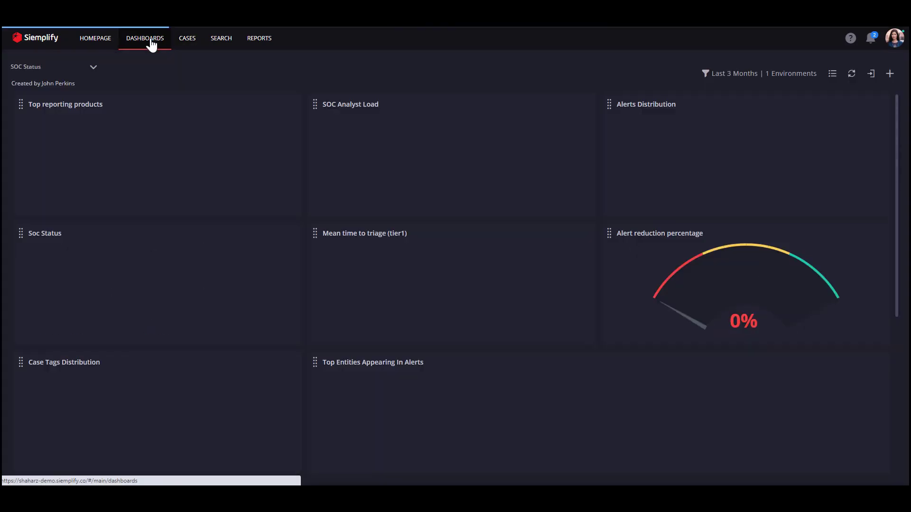
left_click(801, 76)
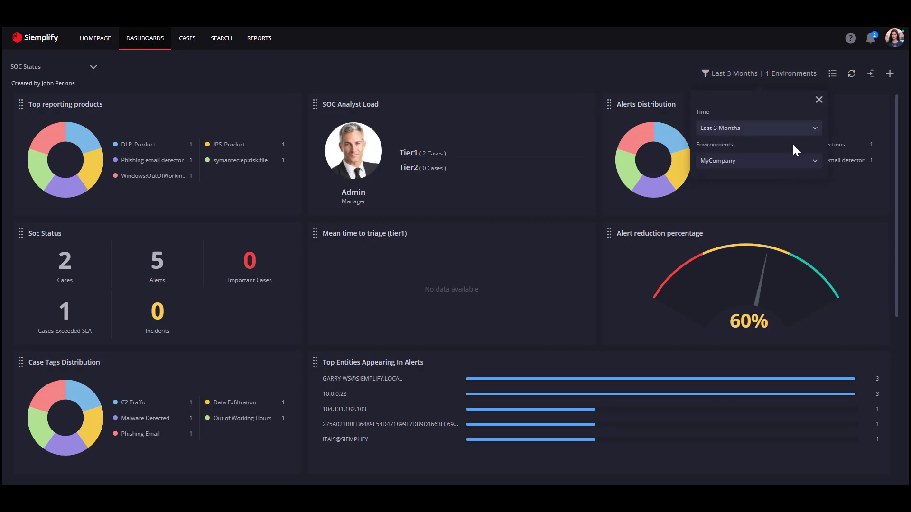
left_click(792, 165)
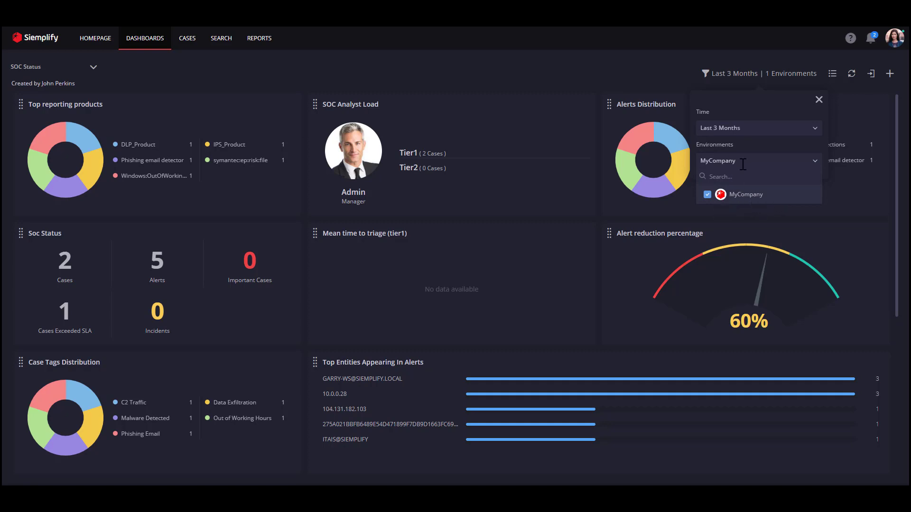
left_click(818, 100)
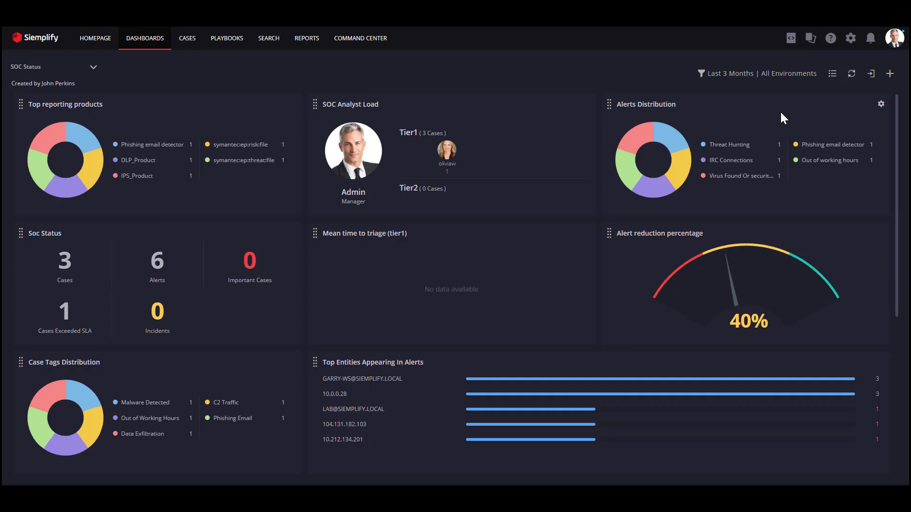
Step: Show Marketplace Integrations' Configure view listing 8 environments, with Shared Instances at 52 integrations
left_click(811, 41)
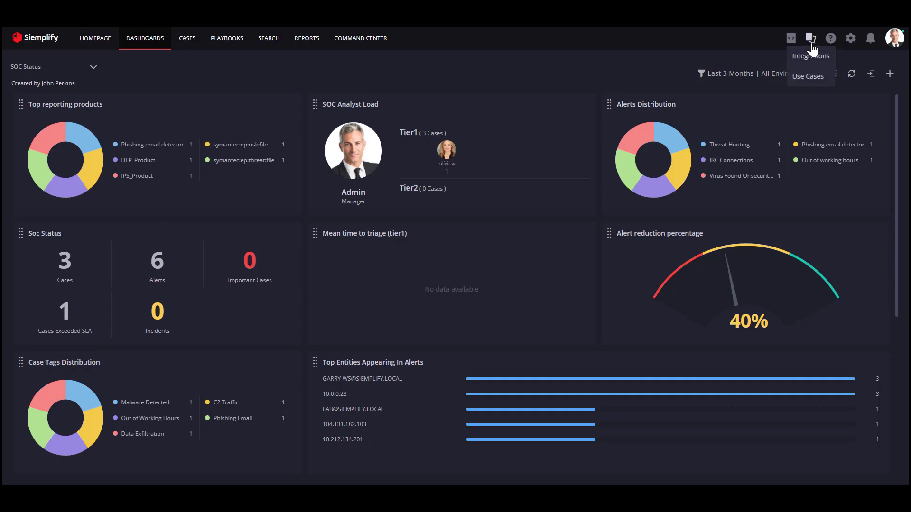
left_click(810, 57)
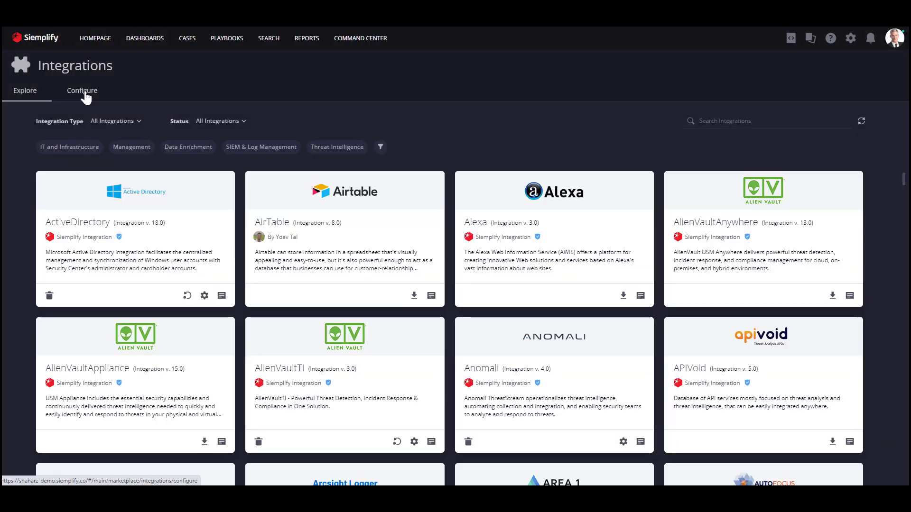
left_click(85, 93)
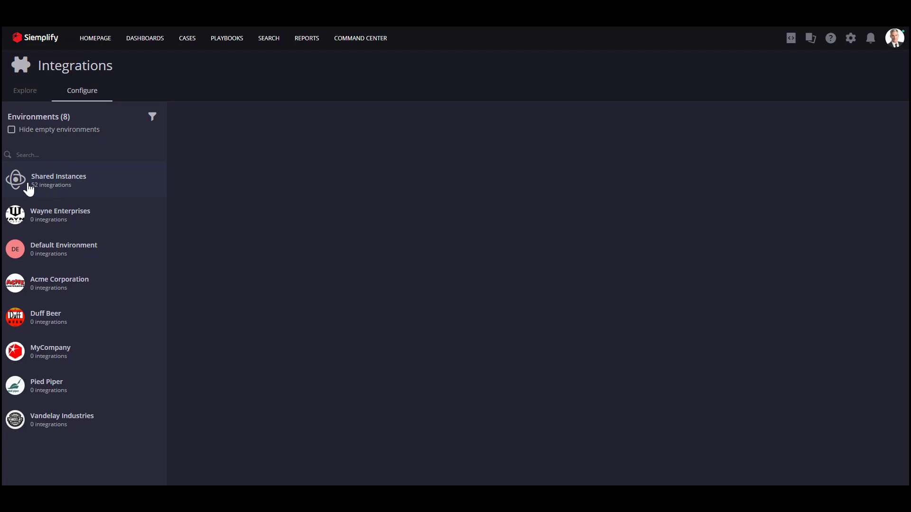
Step: Review the integration instances listed under Shared Instances, then switch to the Playbooks page
left_click(89, 189)
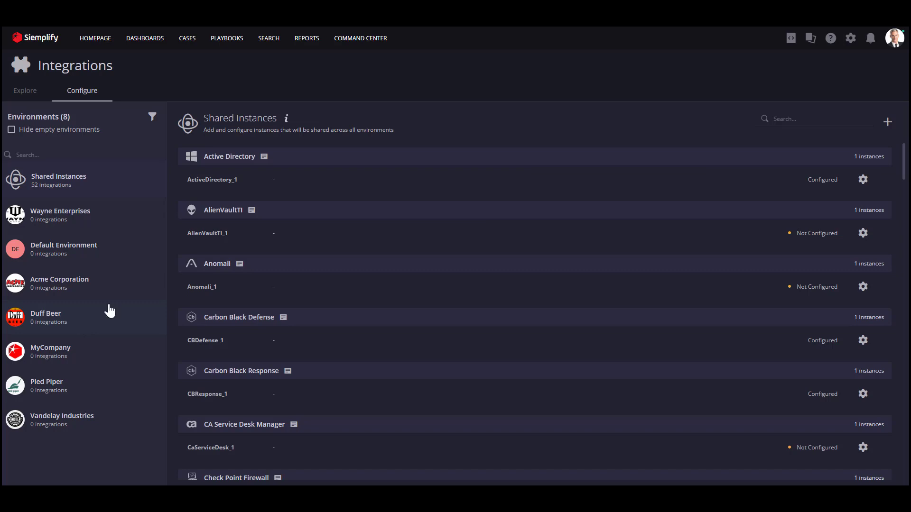
left_click(236, 39)
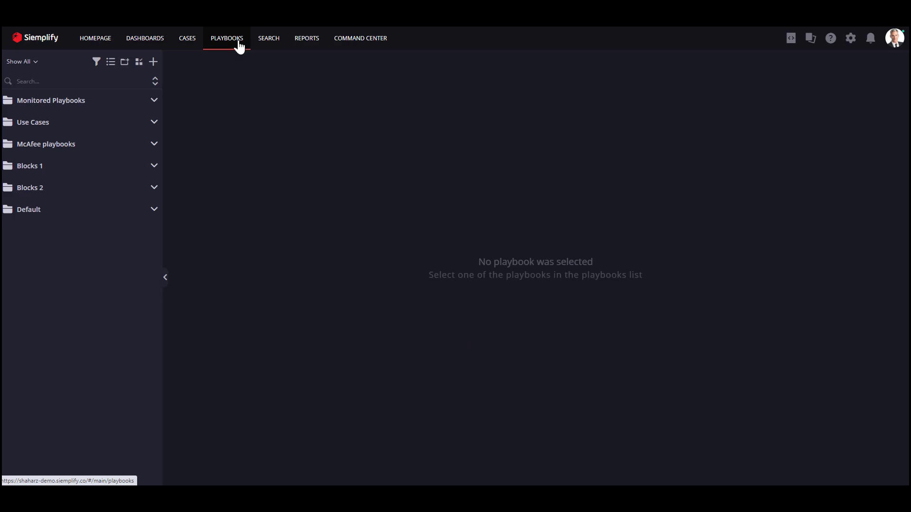
Step: Check the environment choices for a new playbook, cancel without creating one, and open the gear menu
left_click(153, 62)
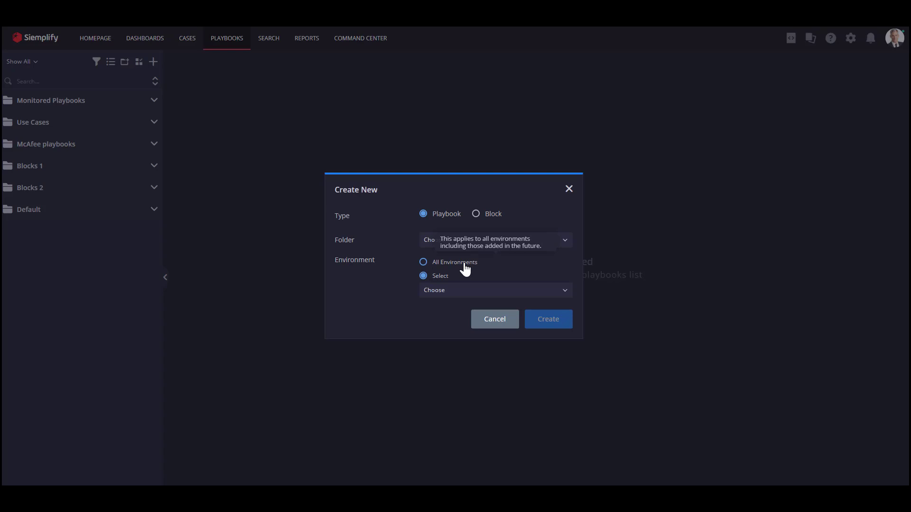
left_click(442, 292)
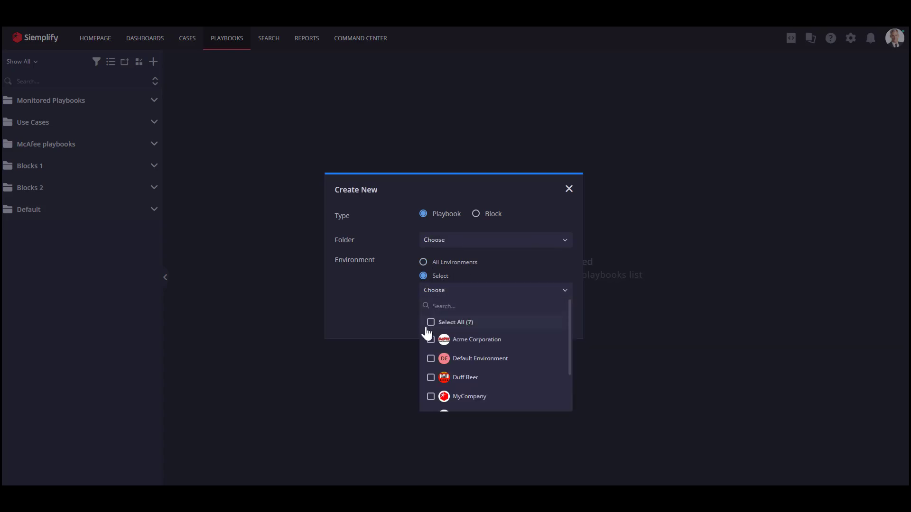
left_click(568, 194)
left_click(568, 191)
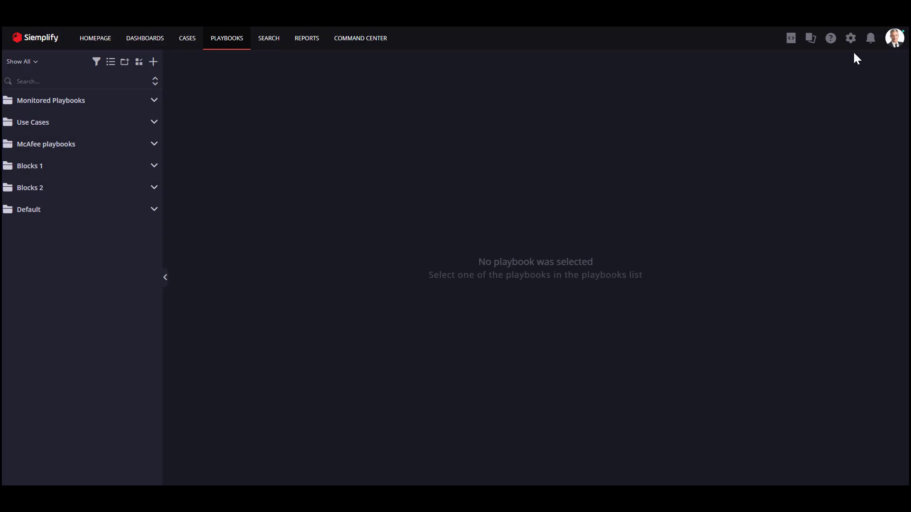
left_click(852, 39)
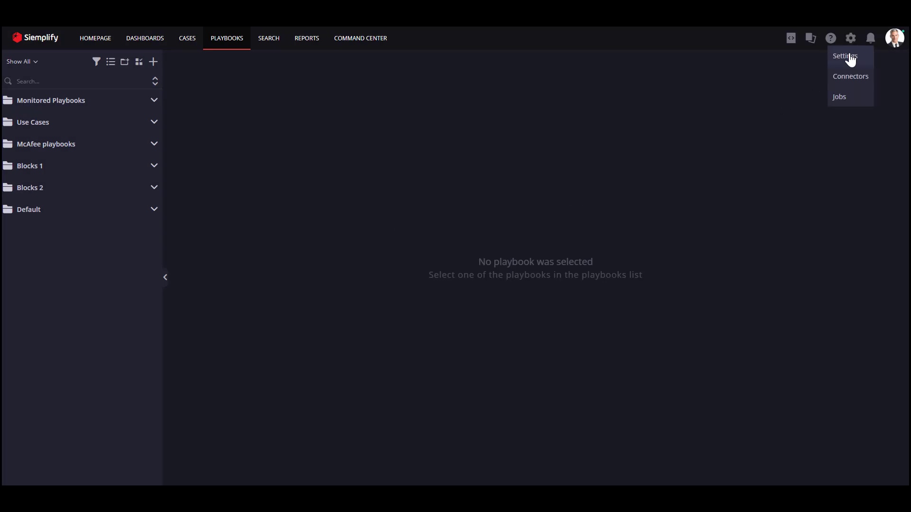
Step: Open Settings > Organization > Environments to list all seven environments with their service levels
left_click(849, 57)
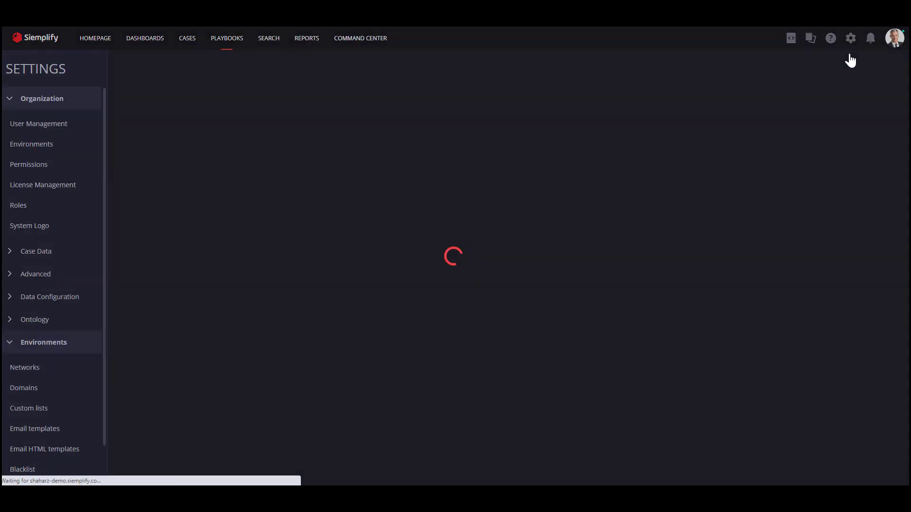
left_click(41, 150)
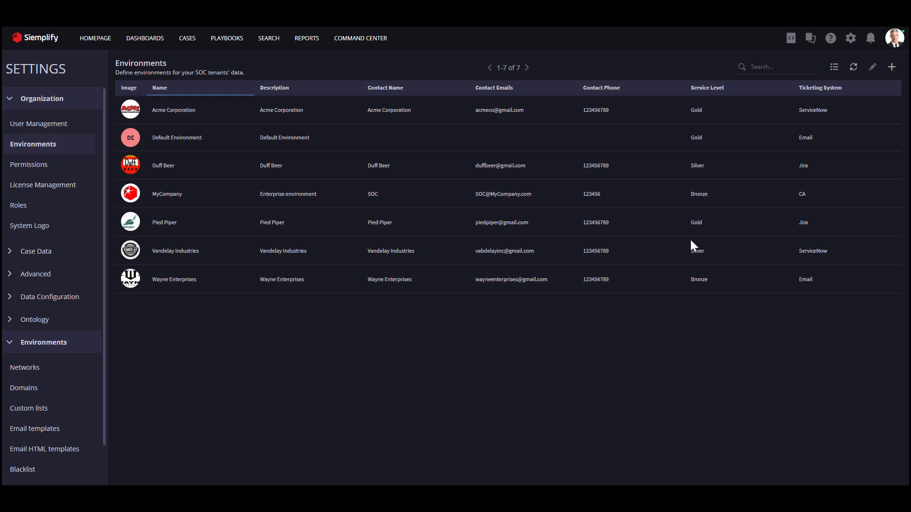
Step: Add a Flow Condition step after the first step of the MyCompany playbook
left_click(232, 40)
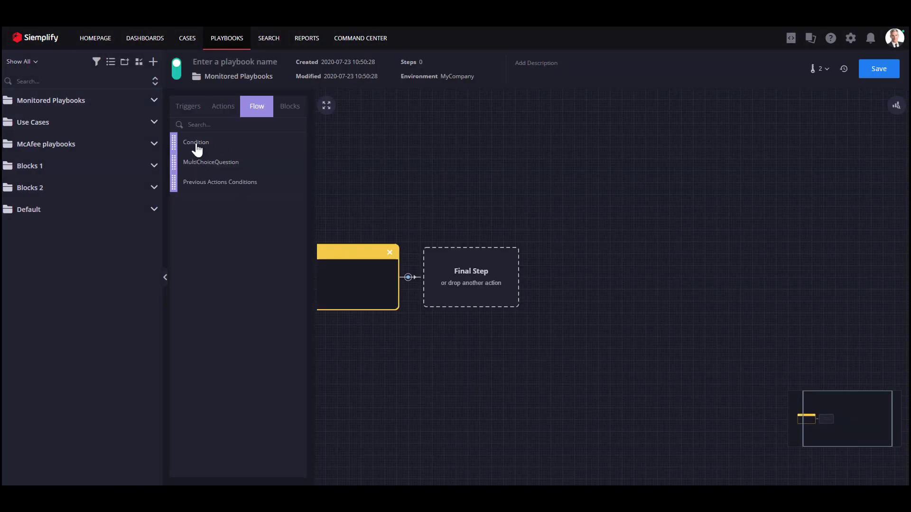
left_click_drag(197, 147, 463, 283)
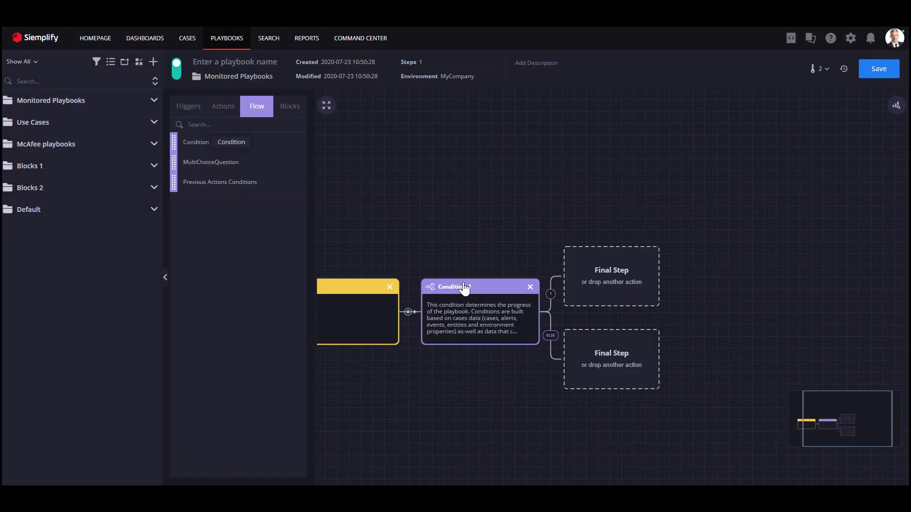
left_click(491, 286)
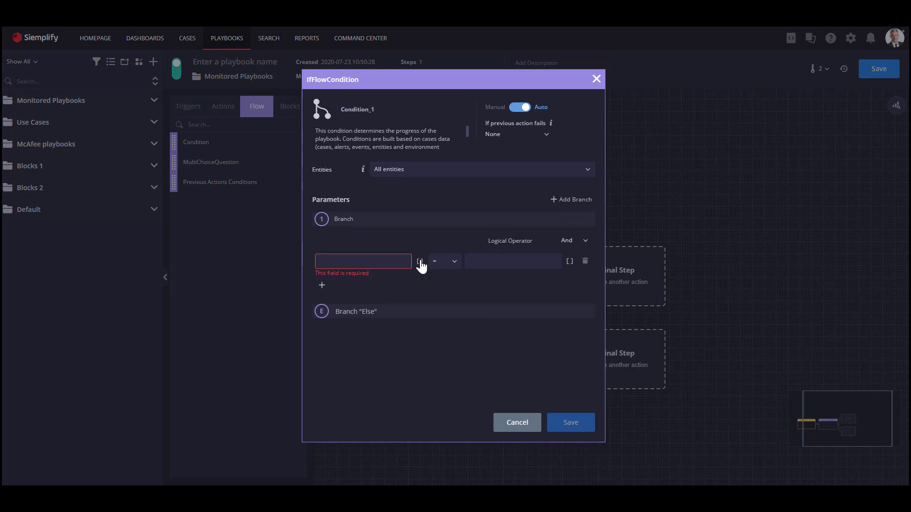
Step: Make Condition_1 branch when EnvironmentParameters.Service Level equals Gold, and save it
left_click(419, 261)
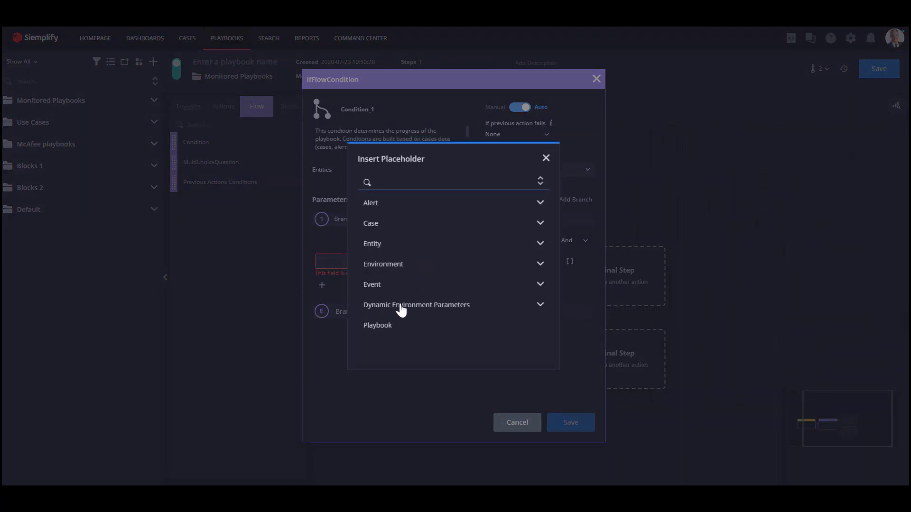
left_click(540, 305)
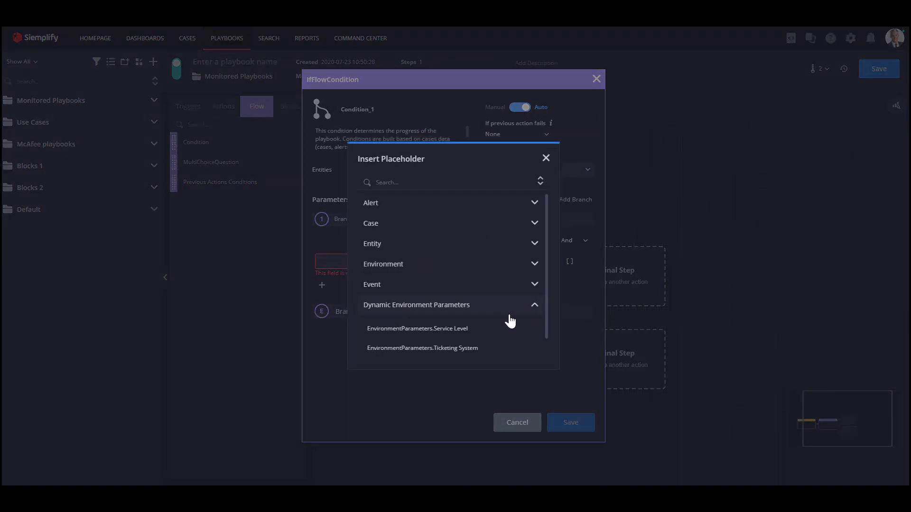
left_click(467, 332)
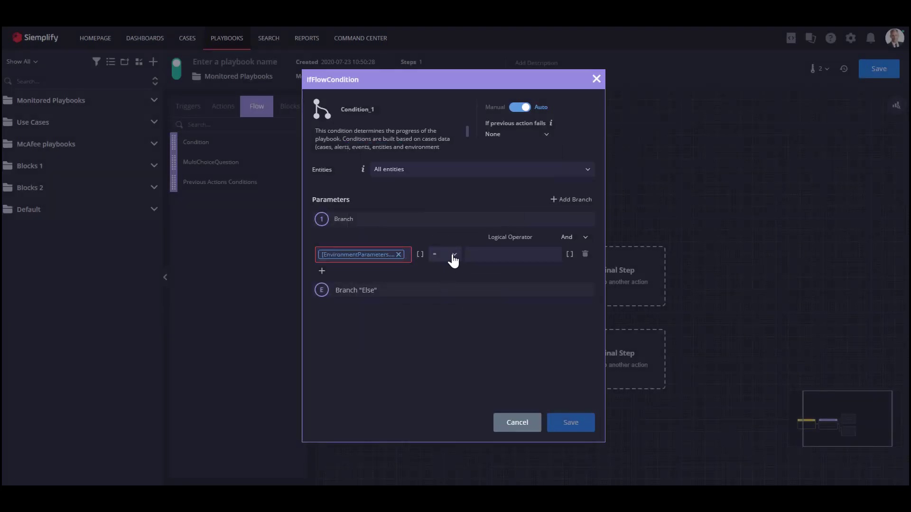
left_click(486, 255)
type("Gold")
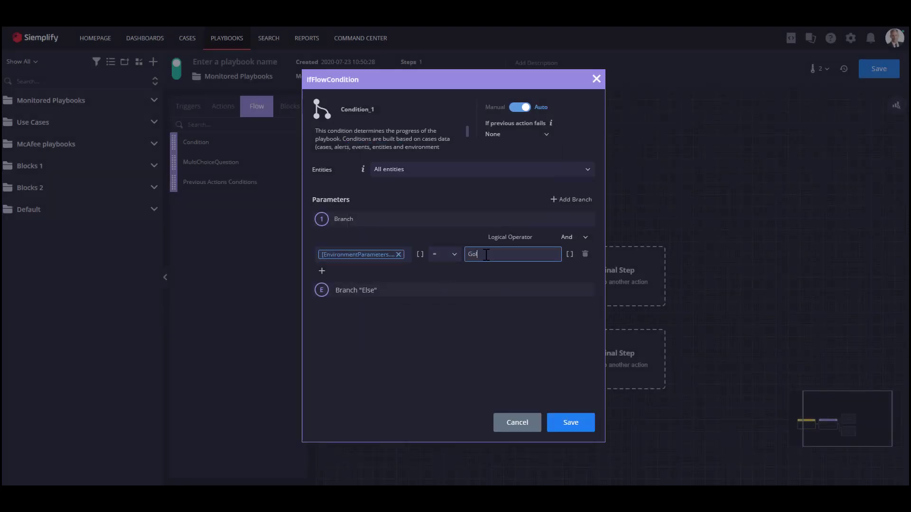
left_click(570, 423)
mouse_move(482, 288)
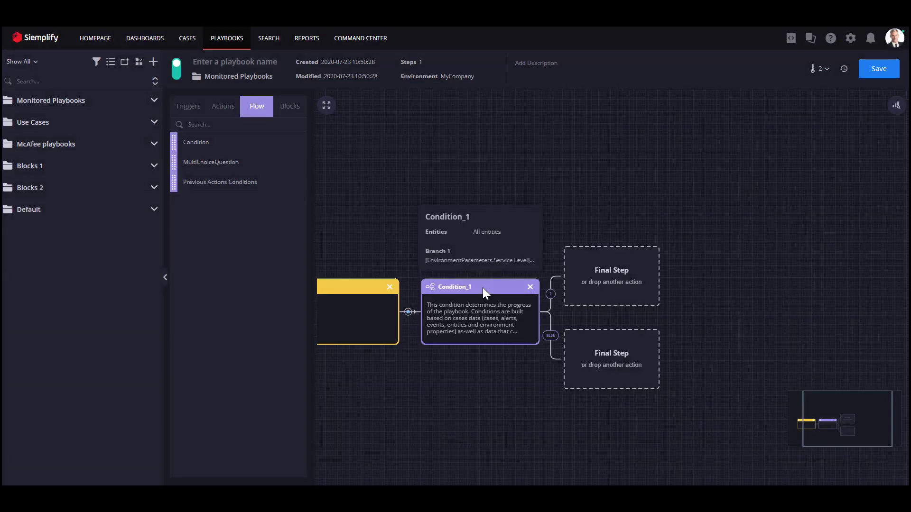